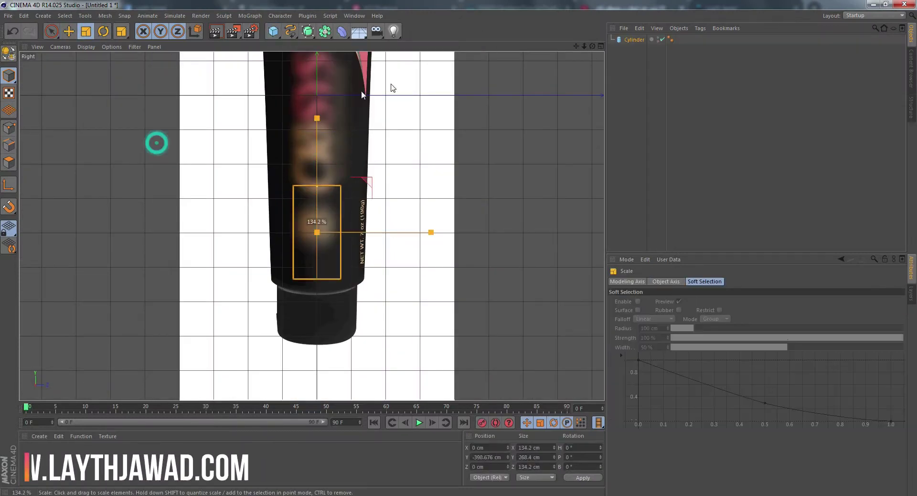
- Shrink the cylinder's bottom edge ring so the tube body tapers like the reference
key(shift+v)
scroll(312, 253, up, 2)
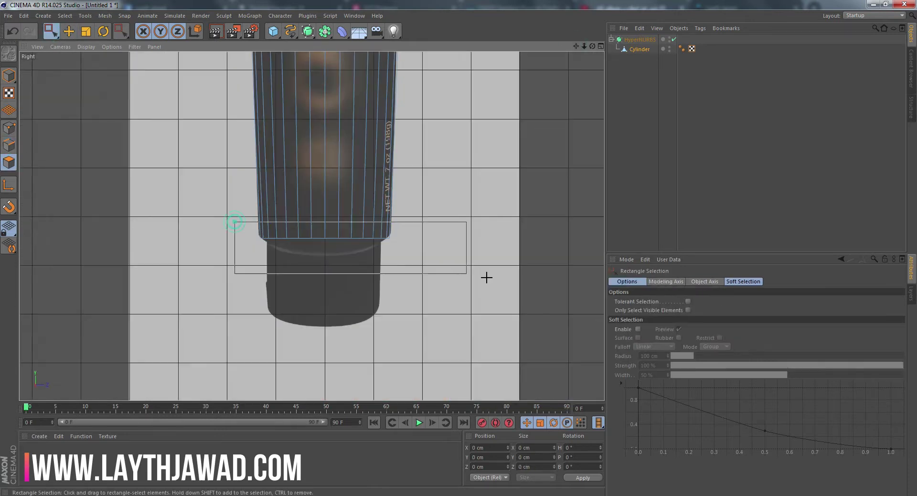
drag(323, 147, 91, 116)
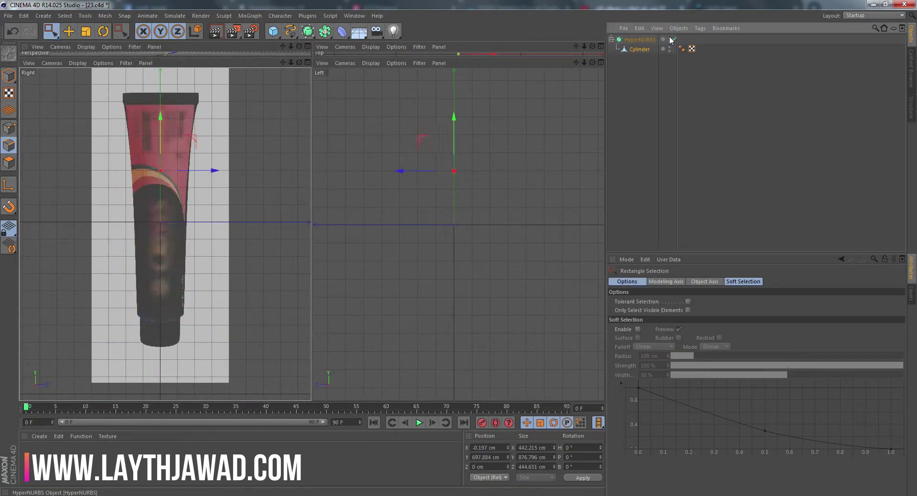
- Lock the Z axis and select the middle ring of points on the tube
click(178, 33)
click(68, 31)
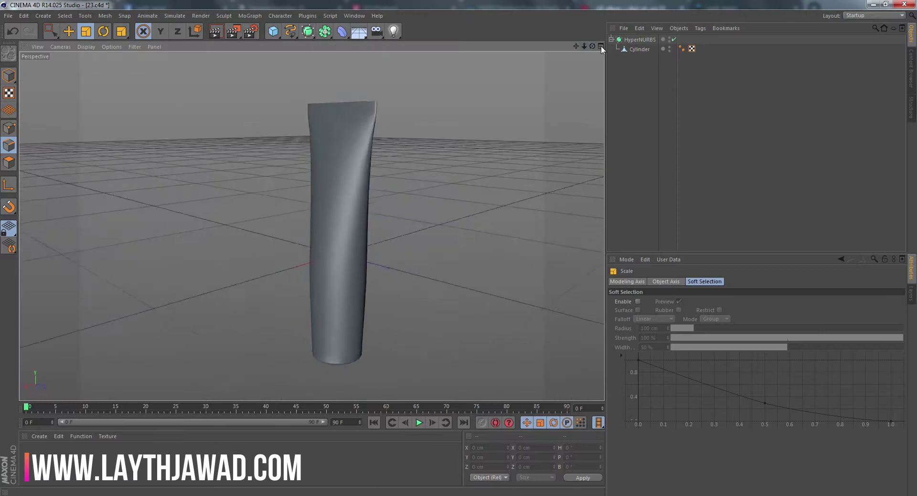
drag(375, 194, 559, 288)
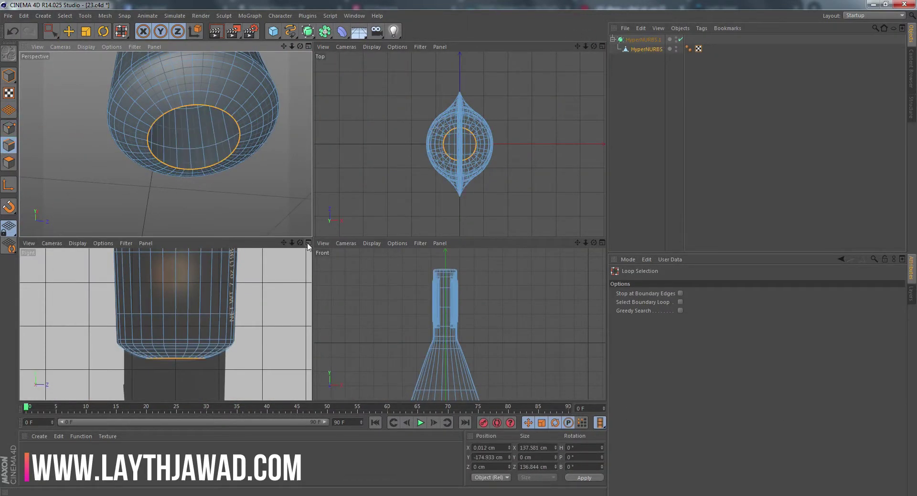
- In the enlarged Right view, pull out the bottom edge loop and widen it to 116.2%
click(308, 243)
key(e)
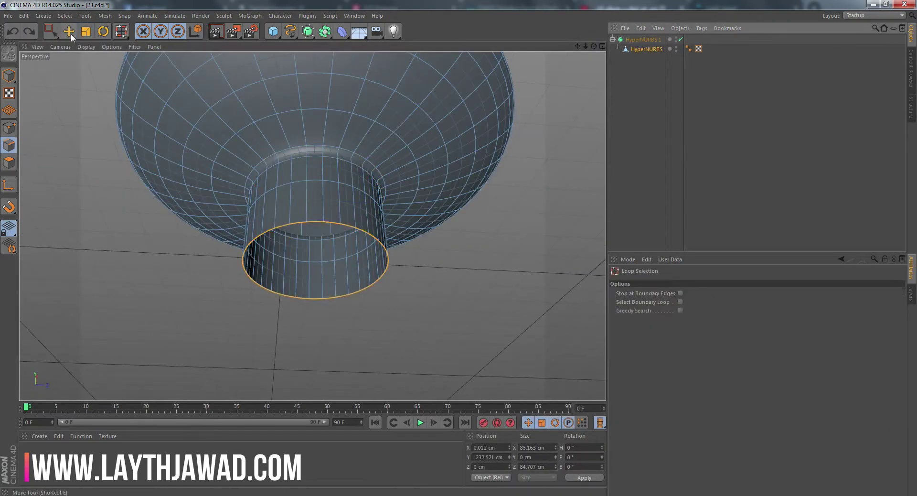
key(F3)
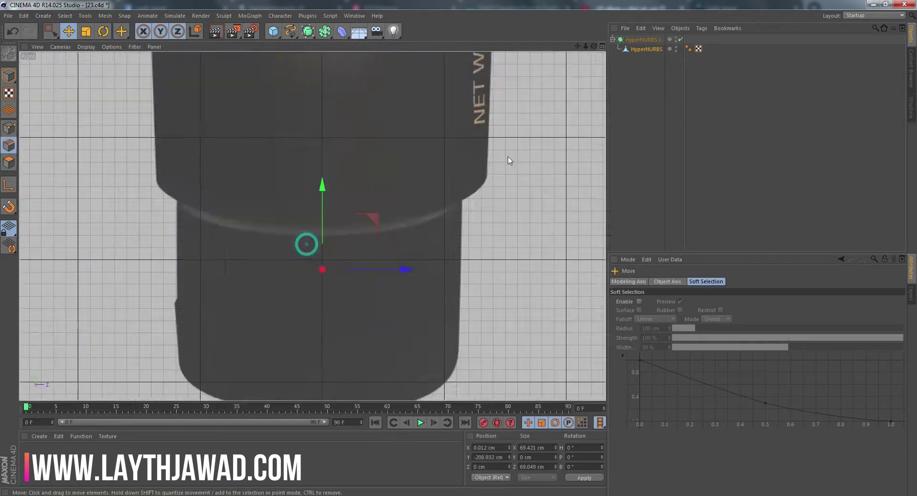
drag(258, 100, 273, 96)
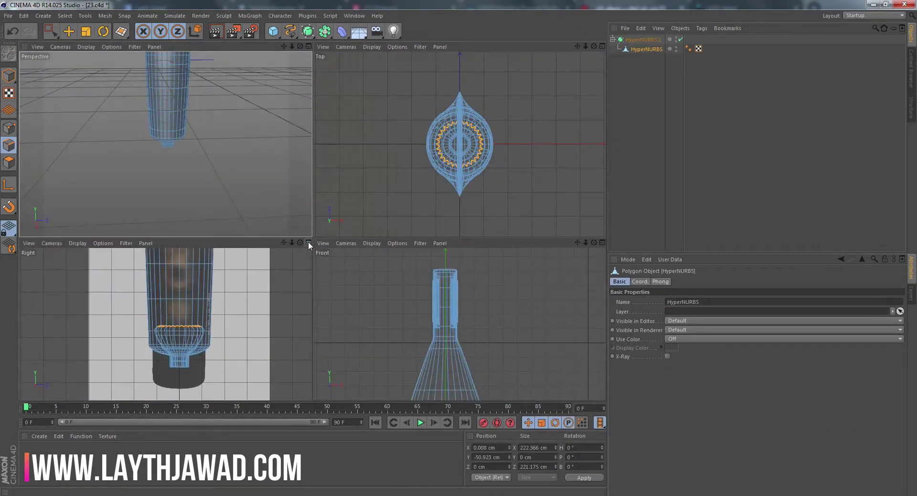
- In the enlarged side view, loft the circle into a surface to form the cap
click(308, 243)
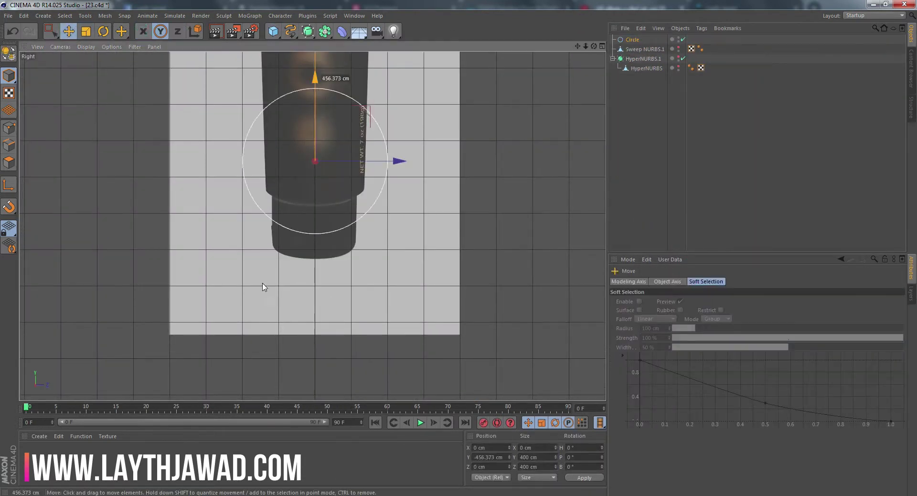
alt+click(398, 57)
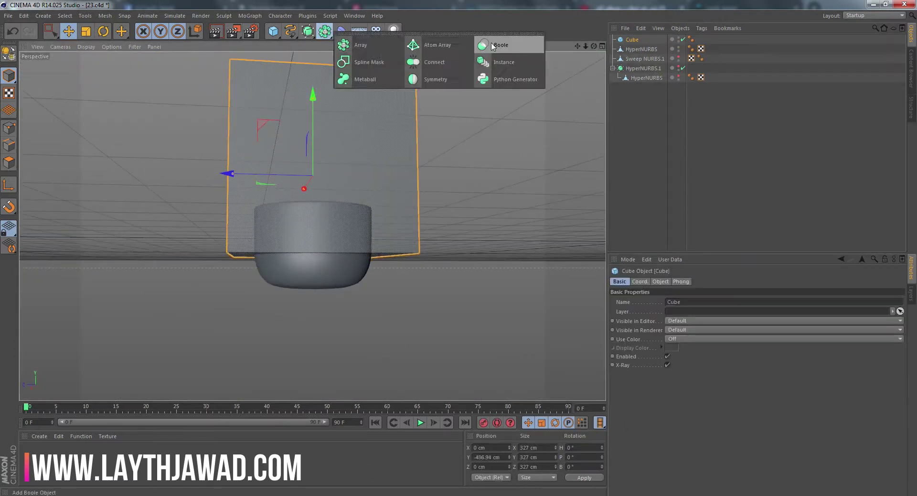
- Add a Boole object so the cube cuts into the cap
click(493, 45)
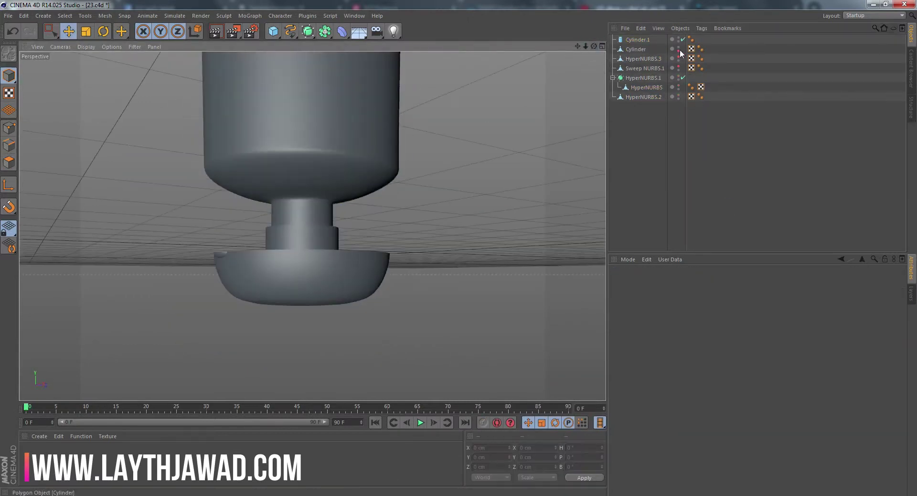
- Make Cylinder.1 editable, loop-select its ring, and reselect it to view its properties
click(9, 58)
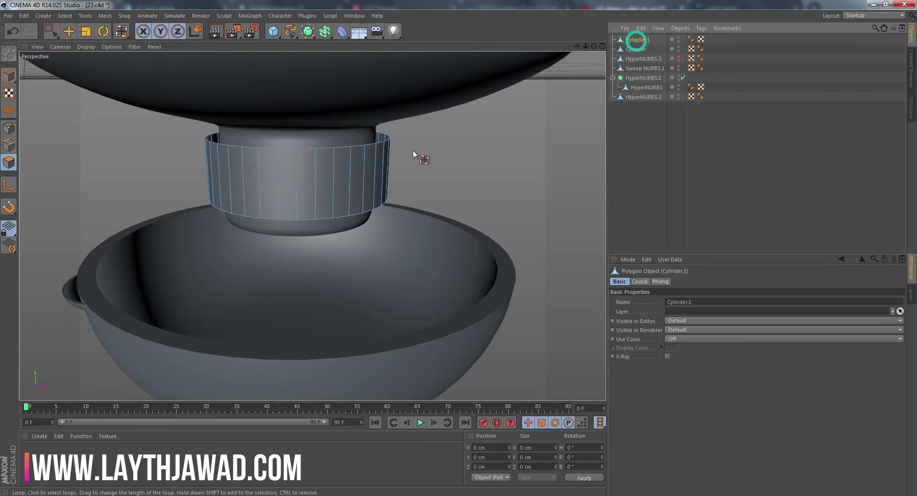
click(65, 16)
click(71, 110)
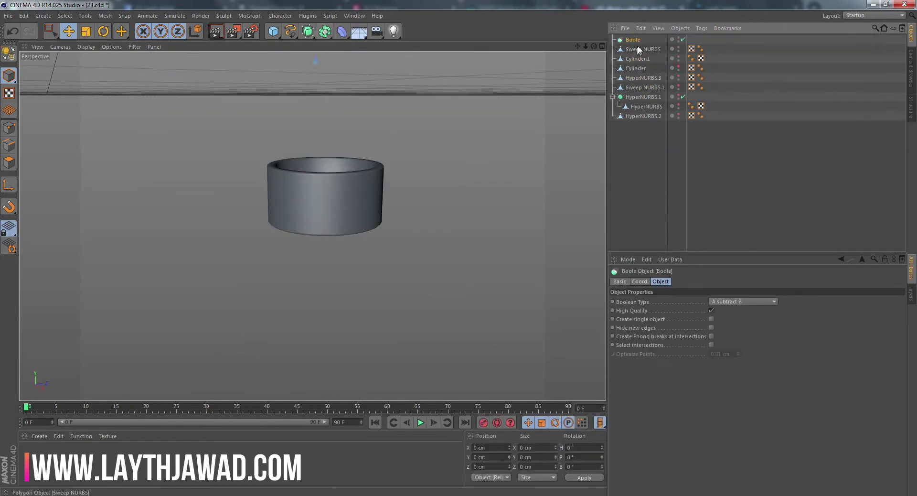
click(640, 49)
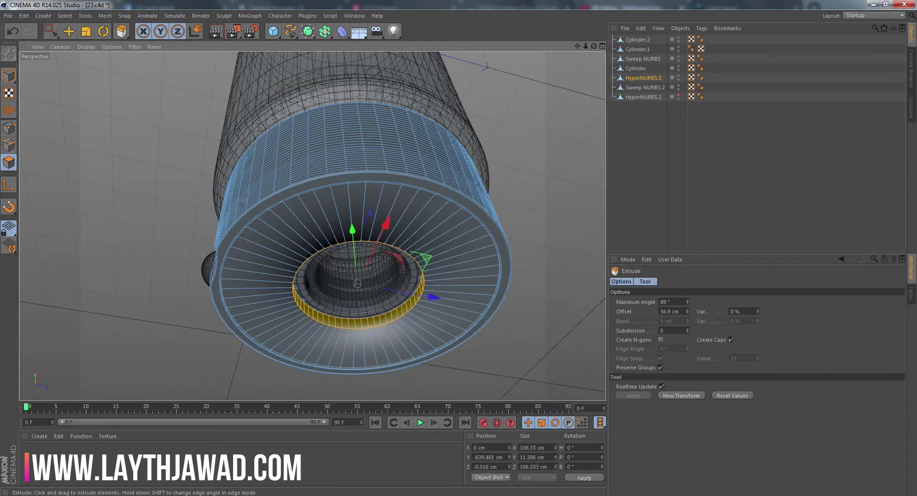
- Bring up the selection tools to pick the cap's inner edge loop
click(65, 16)
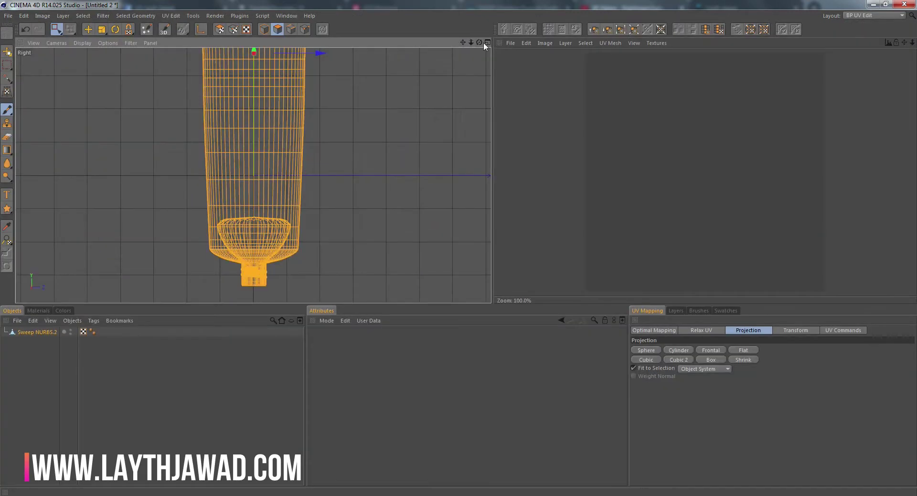
- Finish the UV Setup Wizard on Sweep NURBS.2 to display its UV mesh
click(204, 147)
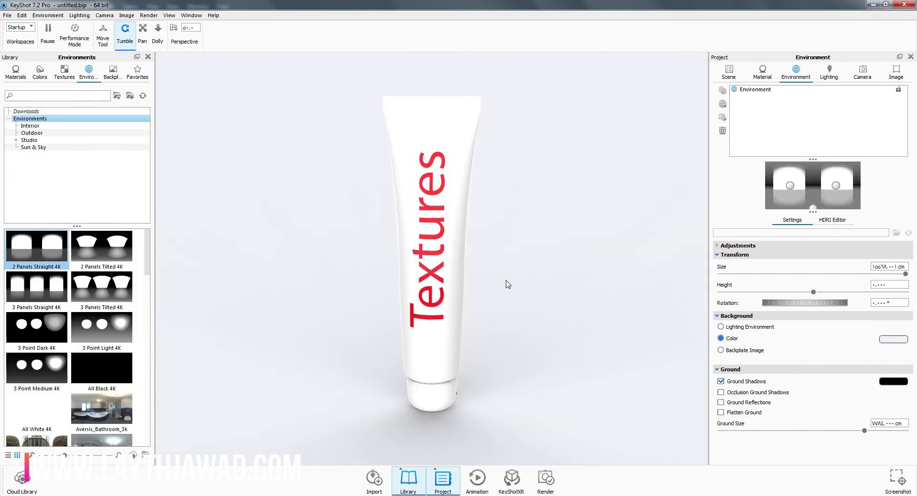
- Tumble the view around the tube and render a still image of it
drag(508, 284, 514, 258)
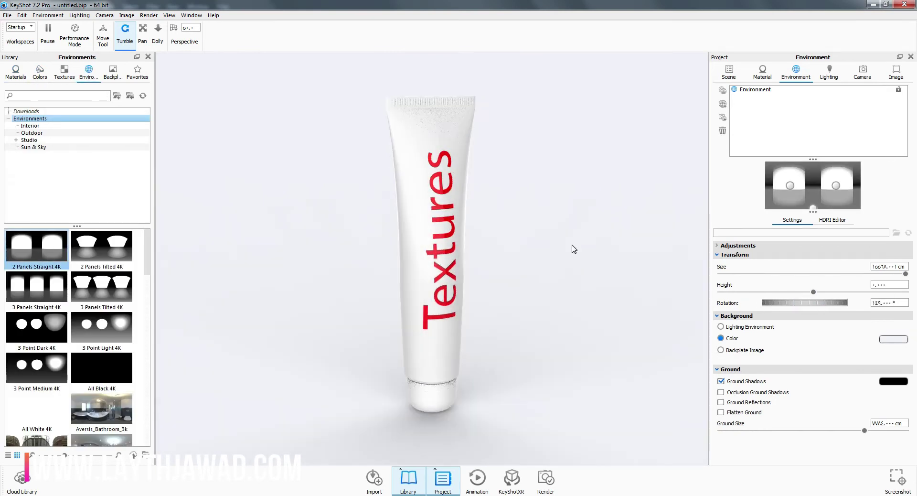
click(546, 478)
click(765, 33)
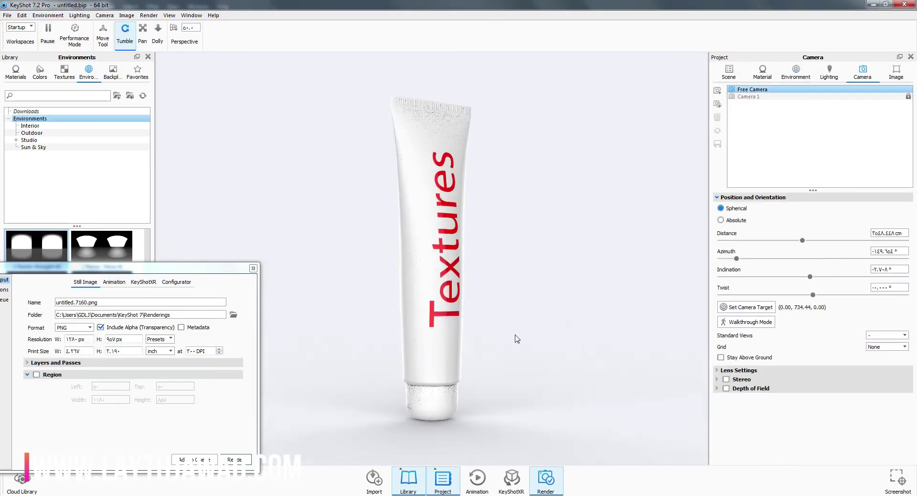
- Render another still, then rotate the tube to a tilted angle
click(236, 460)
click(410, 205)
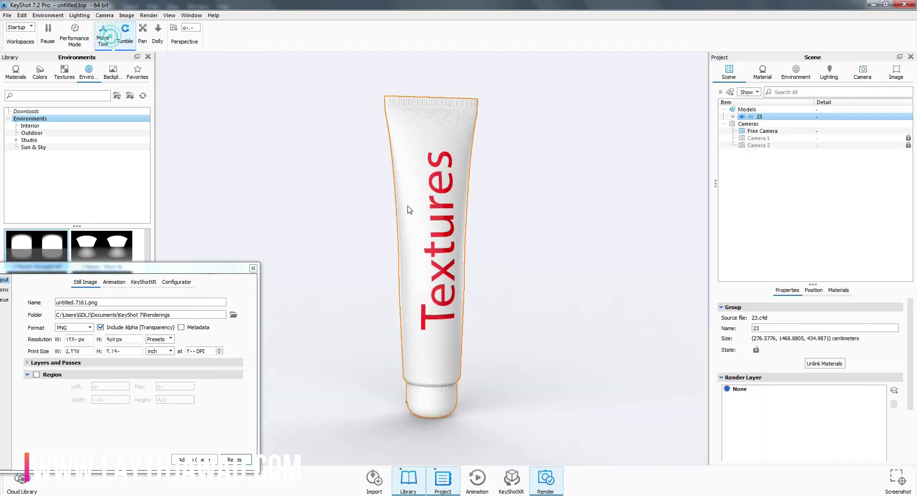
drag(410, 204, 481, 417)
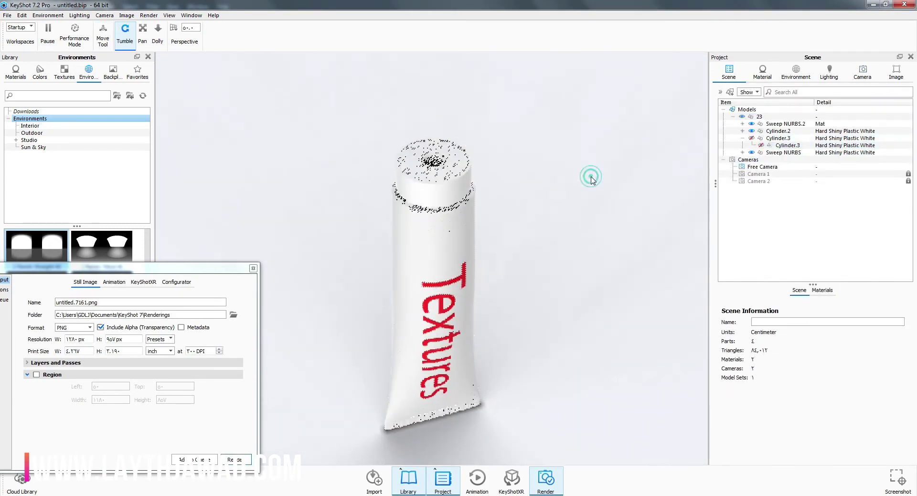